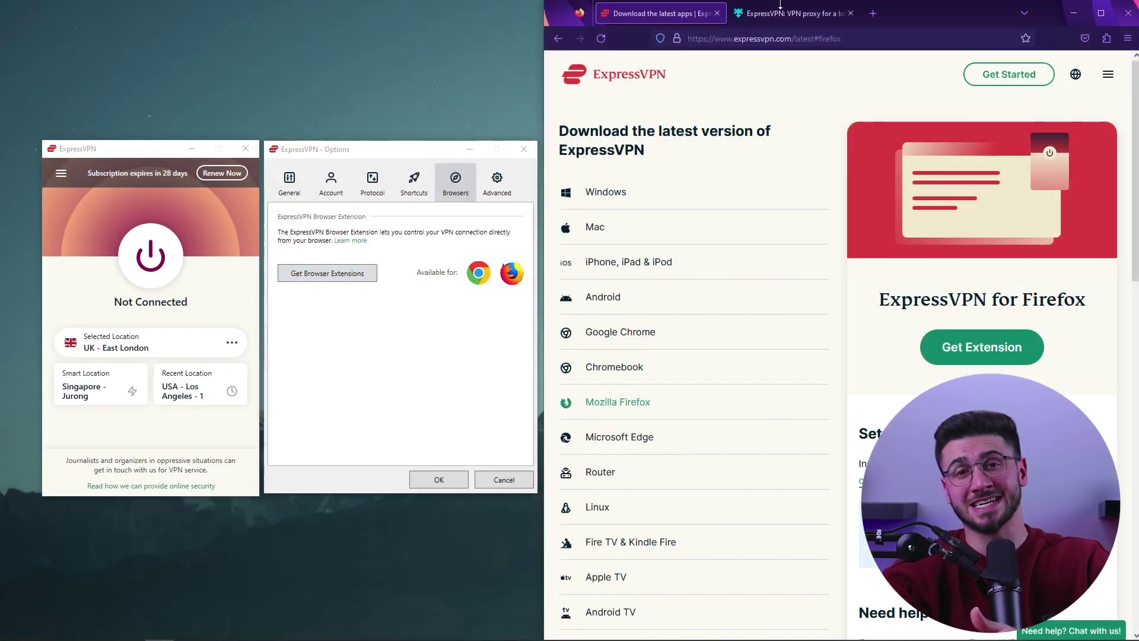
# Switch to the Firefox tab showing the ExpressVPN add-on page
pyautogui.click(780, 8)
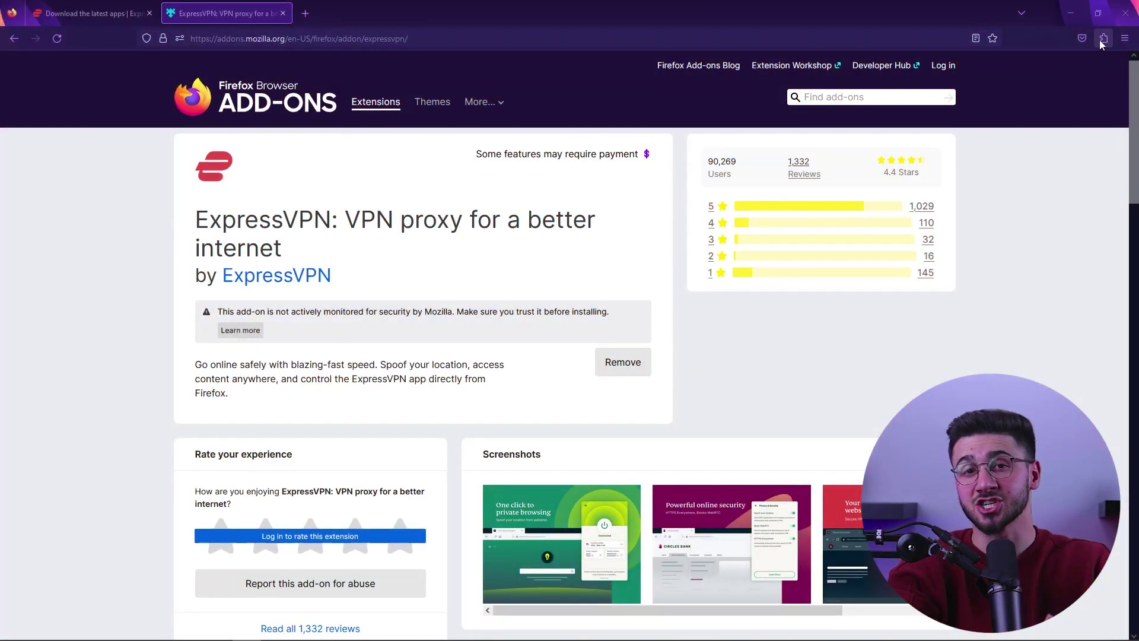
# Open the ExpressVPN extension and expand Asia Pacific under All Locations, scrolling its country list
pyautogui.click(1102, 39)
pyautogui.click(978, 96)
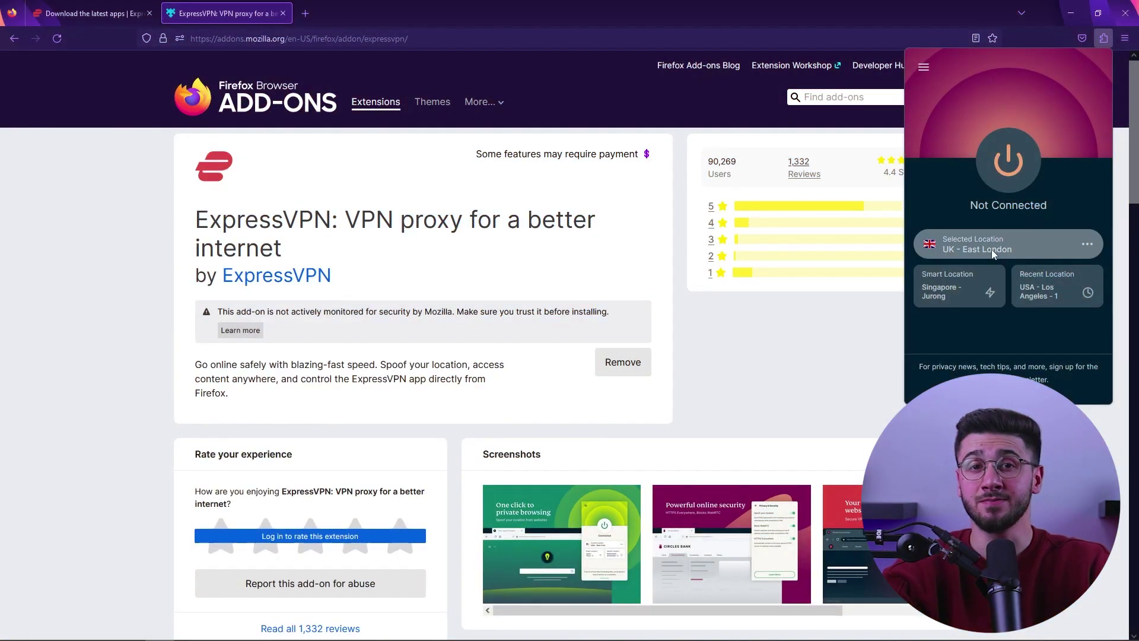
pyautogui.click(994, 254)
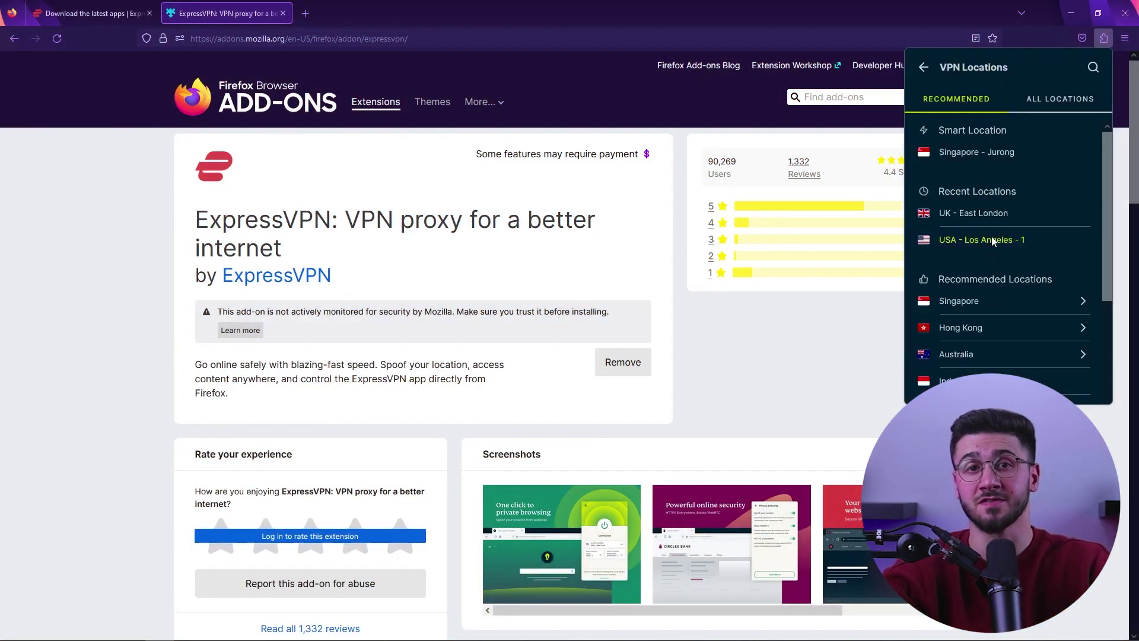
pyautogui.scroll(-1, 1000, 214)
pyautogui.click(1061, 100)
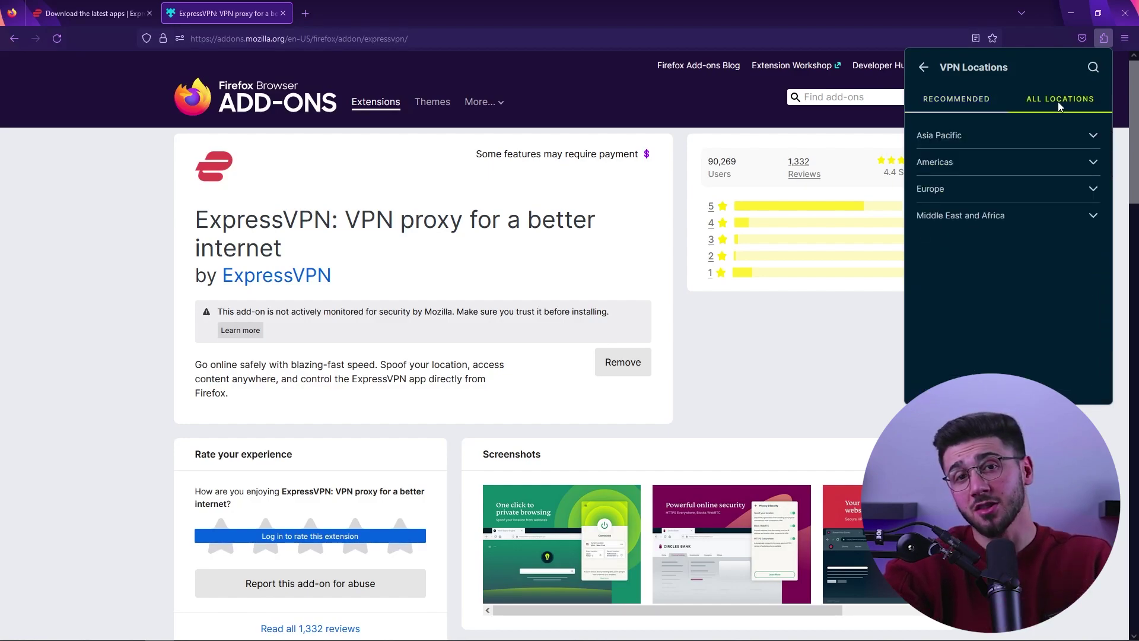
pyautogui.click(1043, 134)
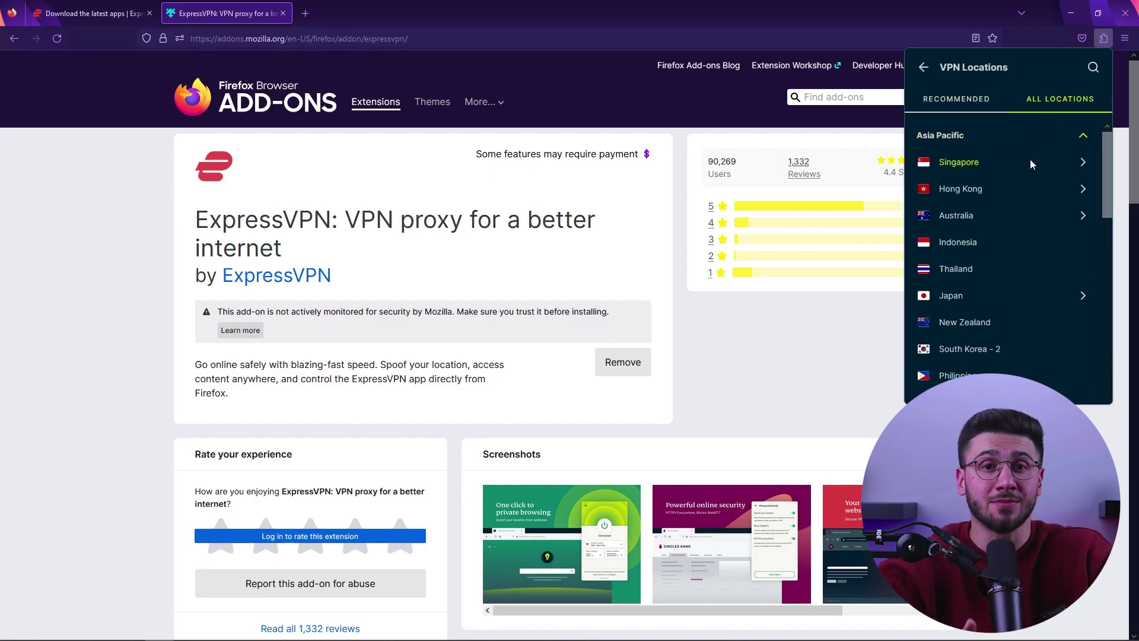
pyautogui.scroll(-5, 1028, 172)
pyautogui.scroll(-5, 1029, 172)
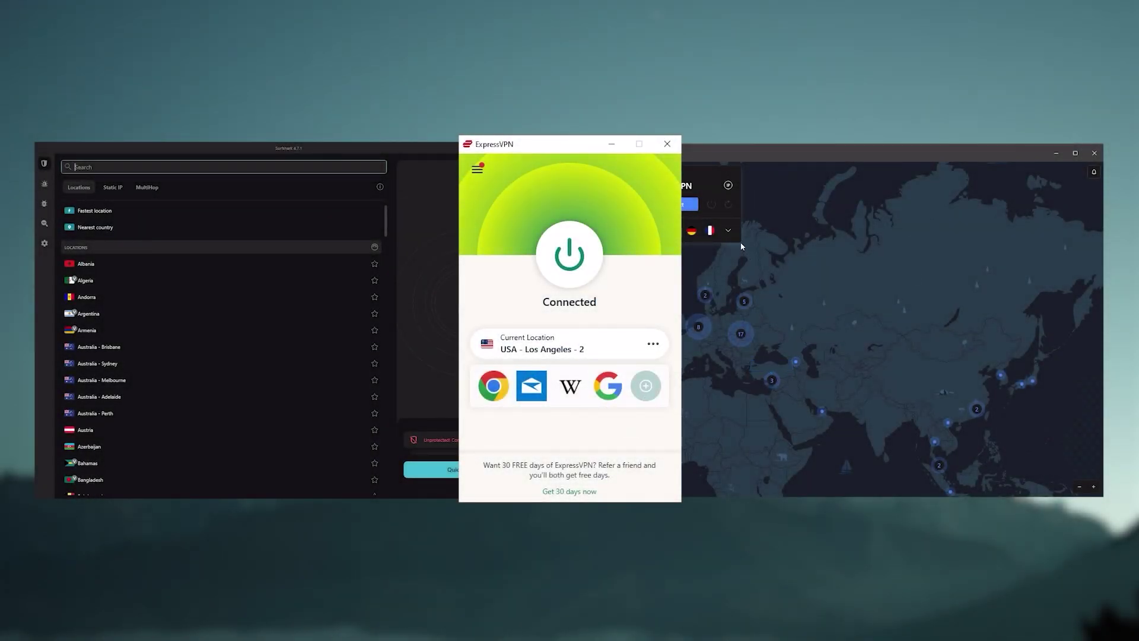
# Scroll Surfshark's location list and expand NordVPN's full server list
pyautogui.scroll(-3, 275, 353)
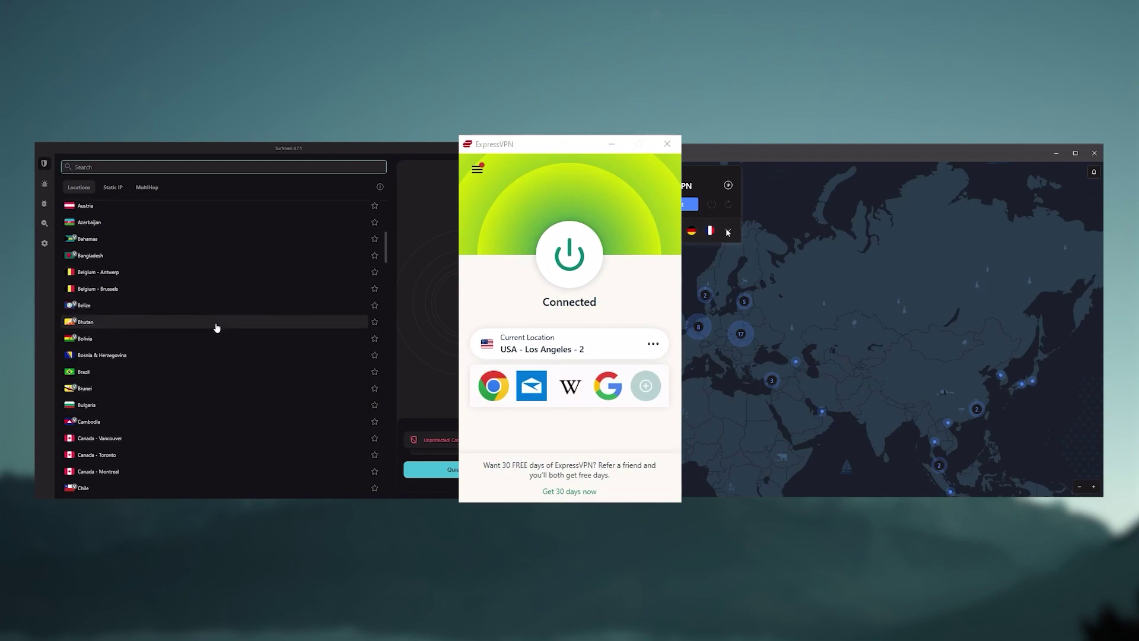
pyautogui.scroll(2, 202, 266)
pyautogui.click(728, 231)
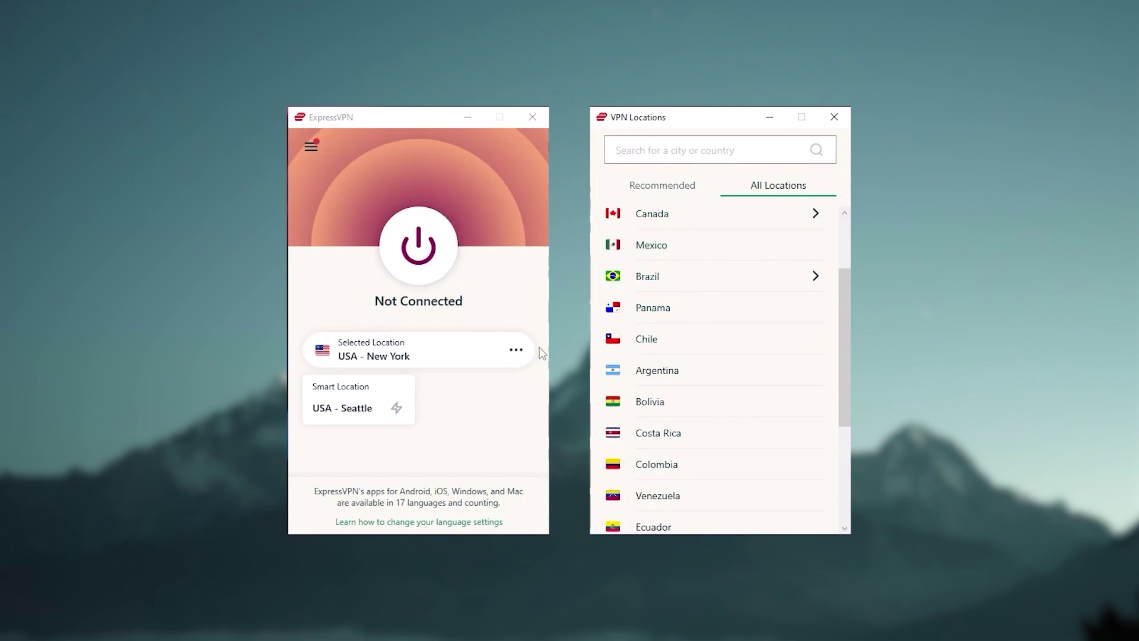
# Expand the Americas and Europe regions in ExpressVPN's All Locations and scroll their countries
pyautogui.scroll(-2, 743, 340)
pyautogui.scroll(3, 742, 340)
pyautogui.moveTo(333, 411); pyautogui.dragTo(454, 491)
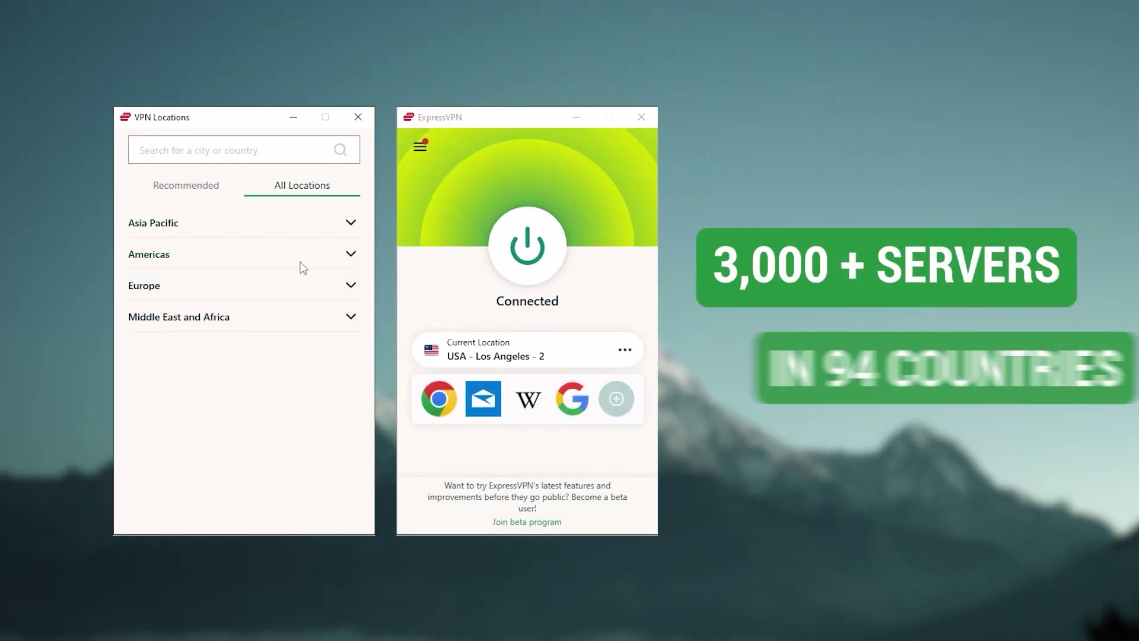
pyautogui.click(349, 255)
pyautogui.scroll(-6, 282, 311)
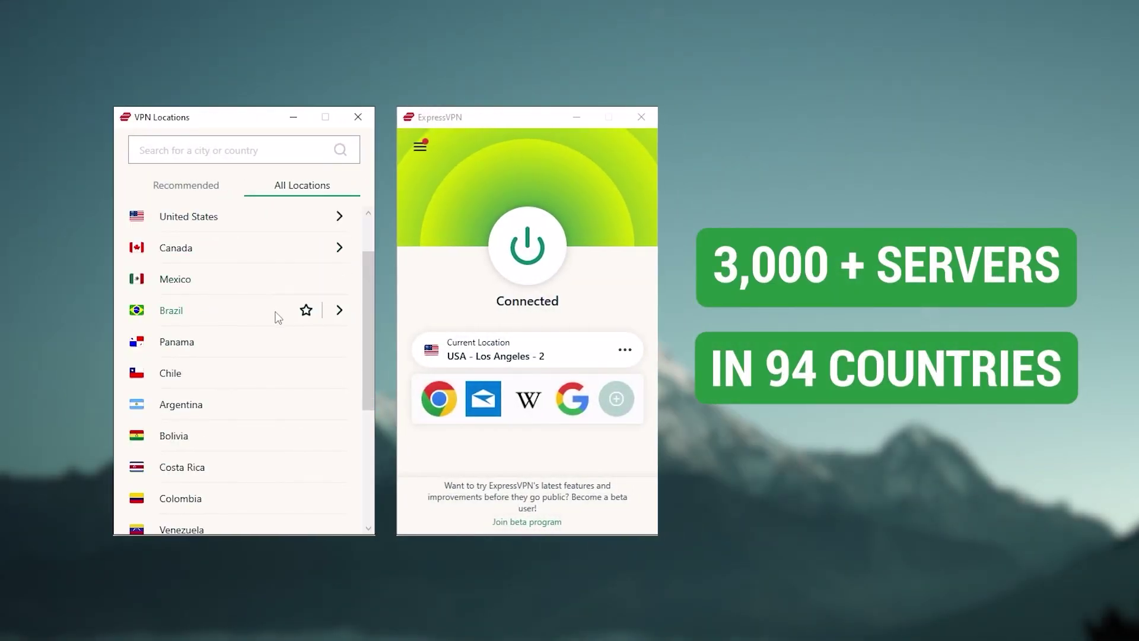
pyautogui.scroll(-1, 273, 321)
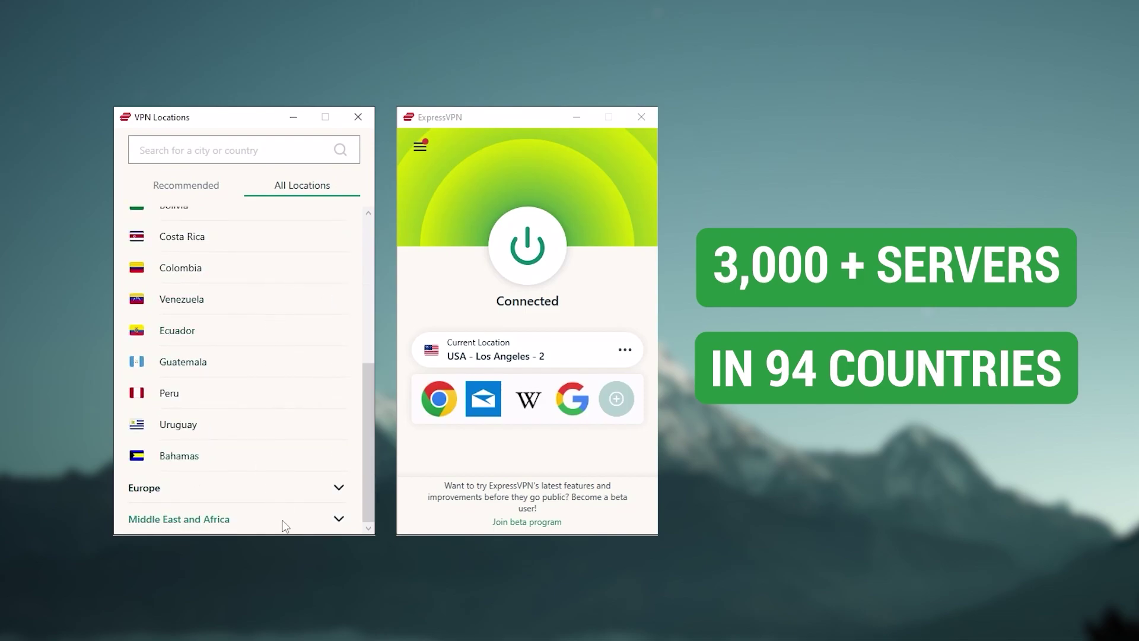
pyautogui.click(300, 496)
pyautogui.scroll(-5, 284, 489)
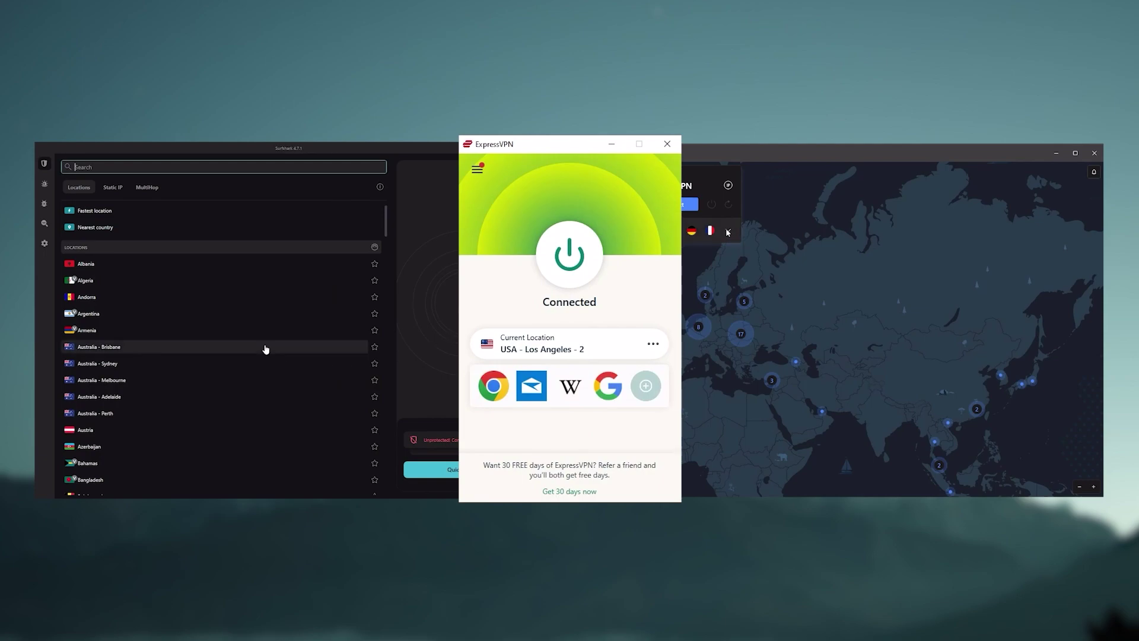
# Open and collapse NordVPN's server list, then pan the world map to bring Greenland into view
pyautogui.scroll(-3, 218, 326)
pyautogui.scroll(3, 216, 327)
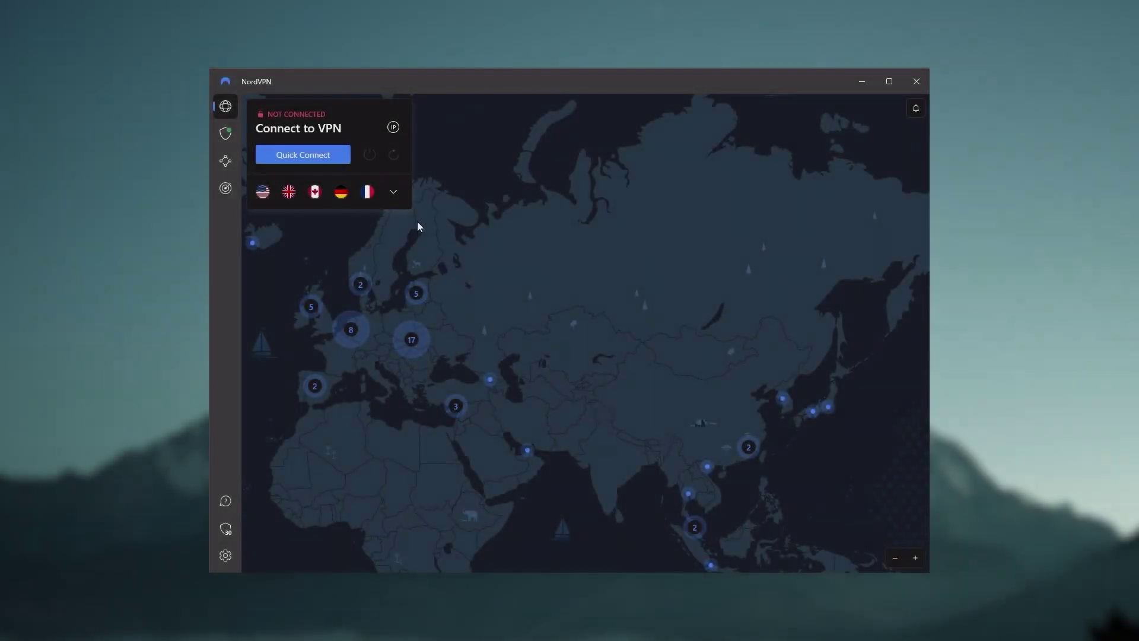
pyautogui.click(393, 193)
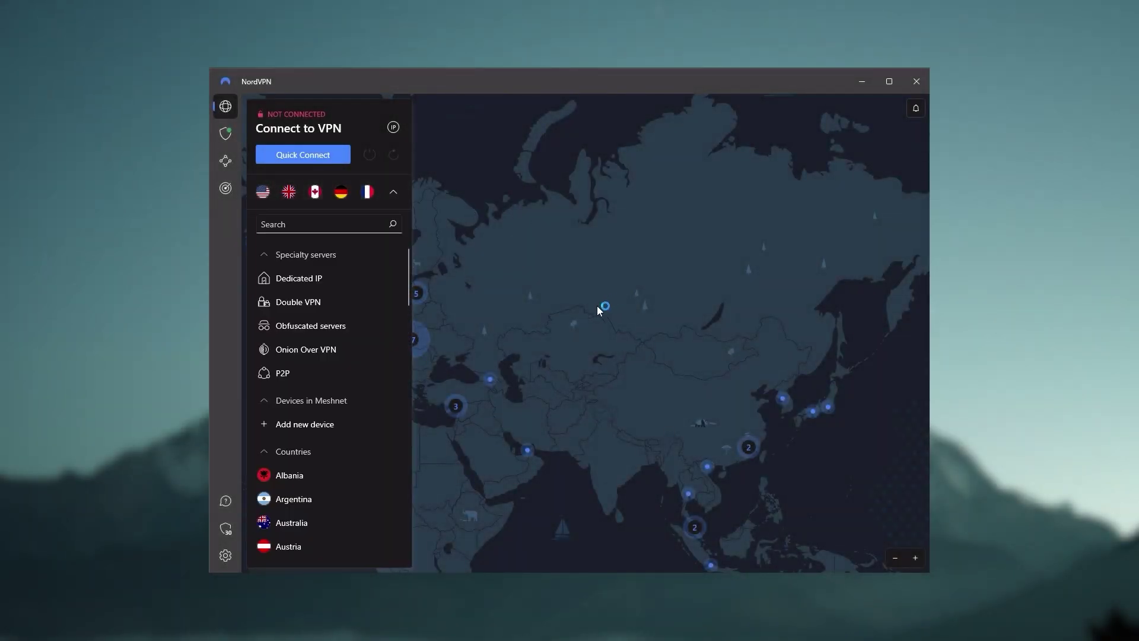
pyautogui.click(394, 192)
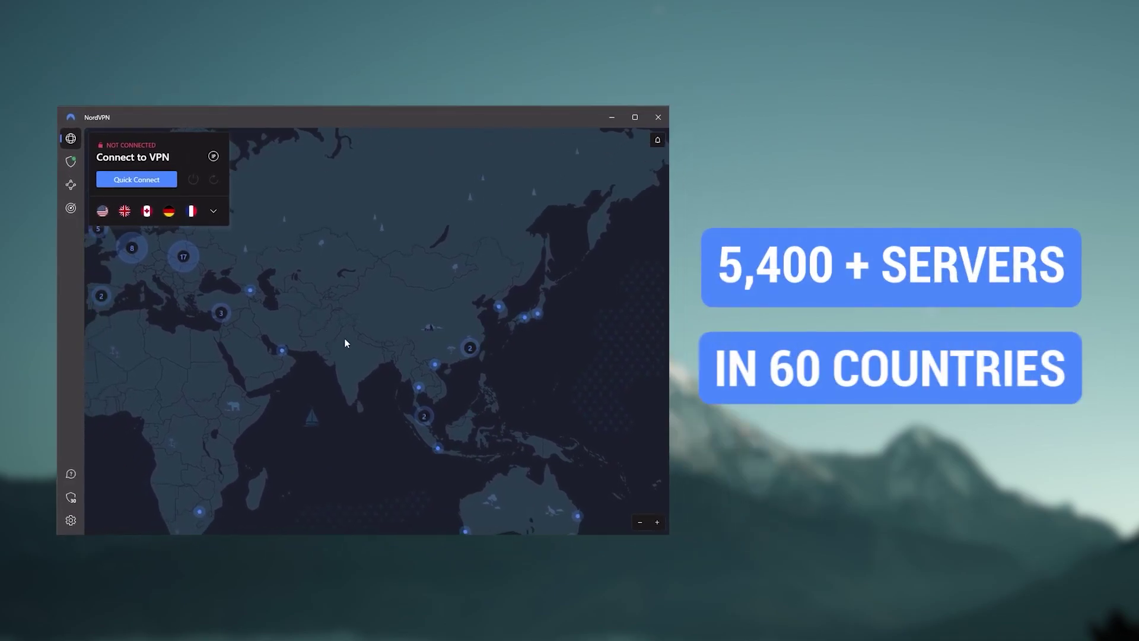
pyautogui.moveTo(455, 343); pyautogui.dragTo(623, 416)
pyautogui.moveTo(462, 278); pyautogui.dragTo(558, 401)
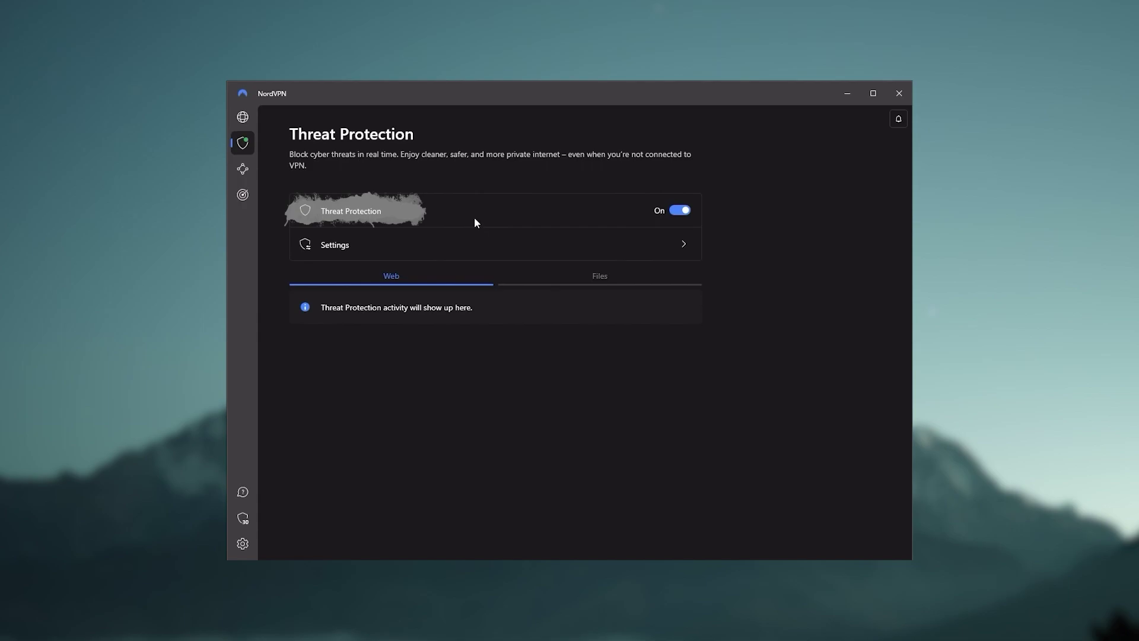
# Show NordVPN's Threat Protection page, then toggle the server list and leave only the map showing
pyautogui.click(393, 254)
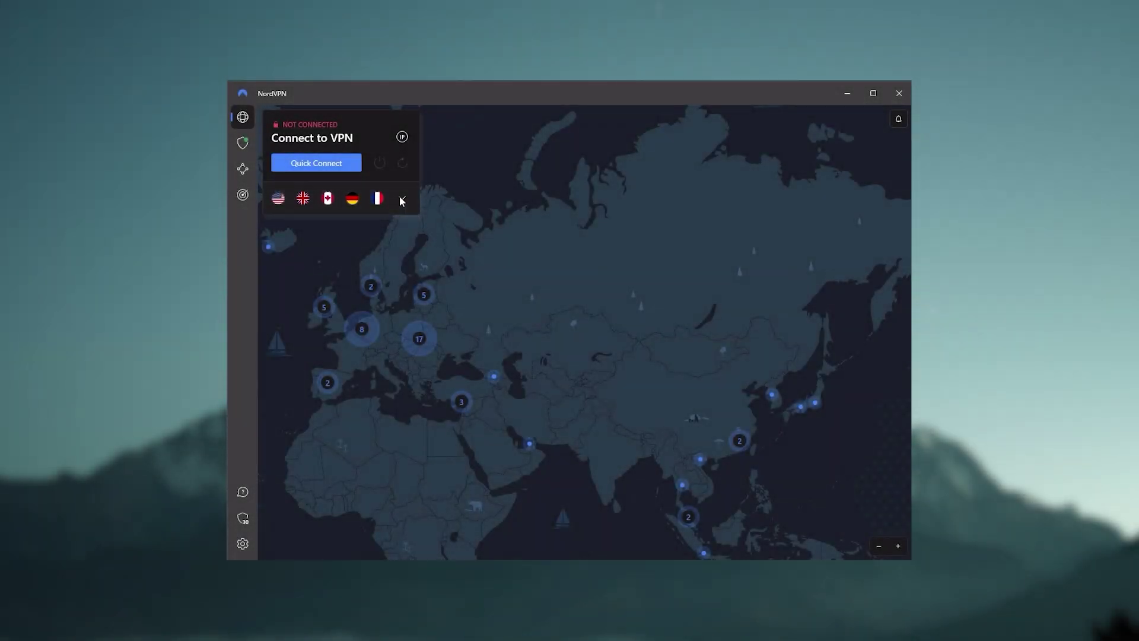
pyautogui.click(401, 199)
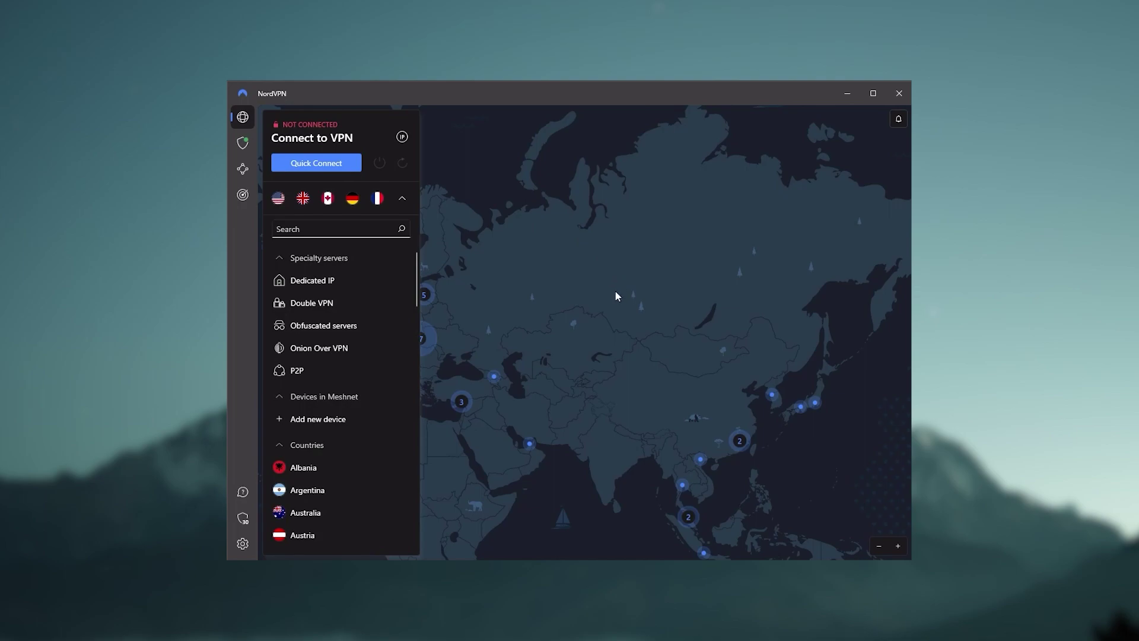
pyautogui.click(403, 198)
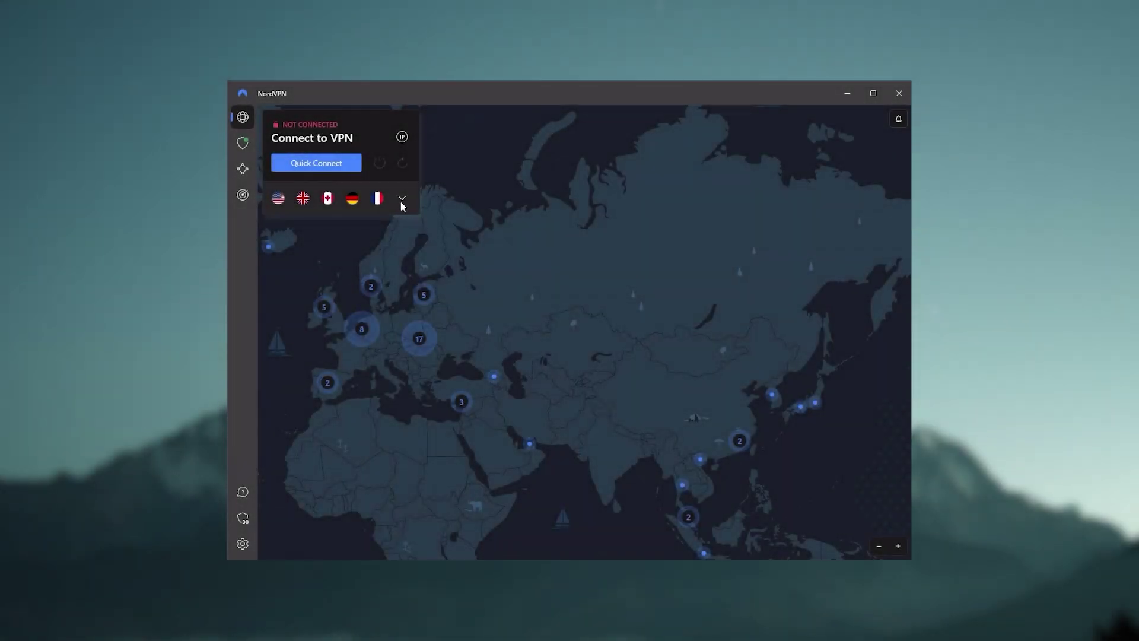
pyautogui.click(401, 200)
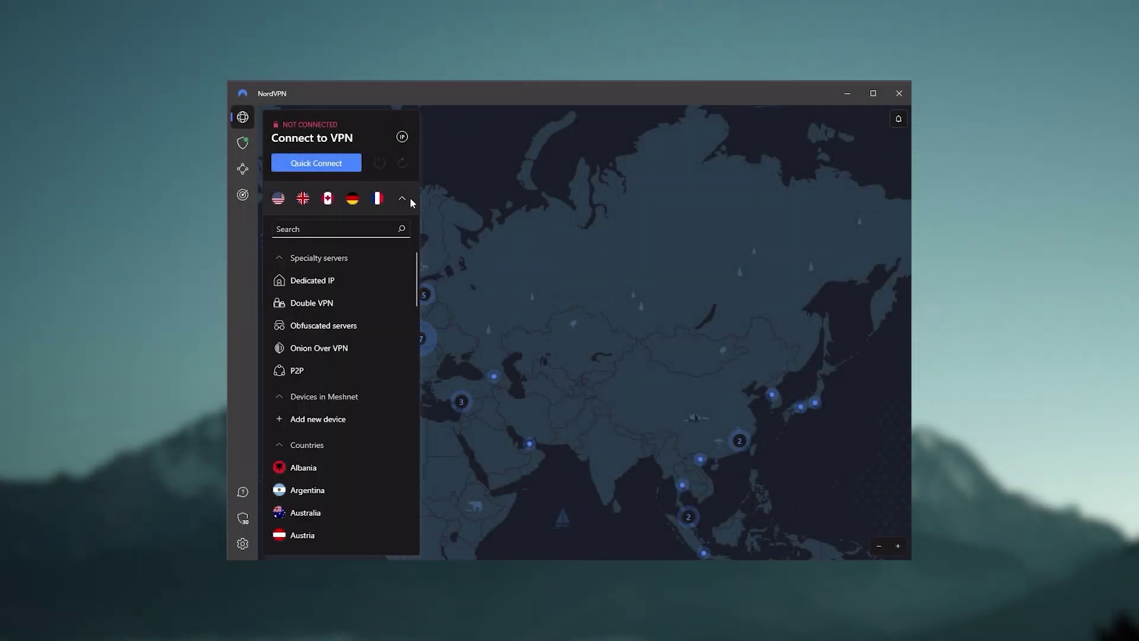
pyautogui.click(402, 197)
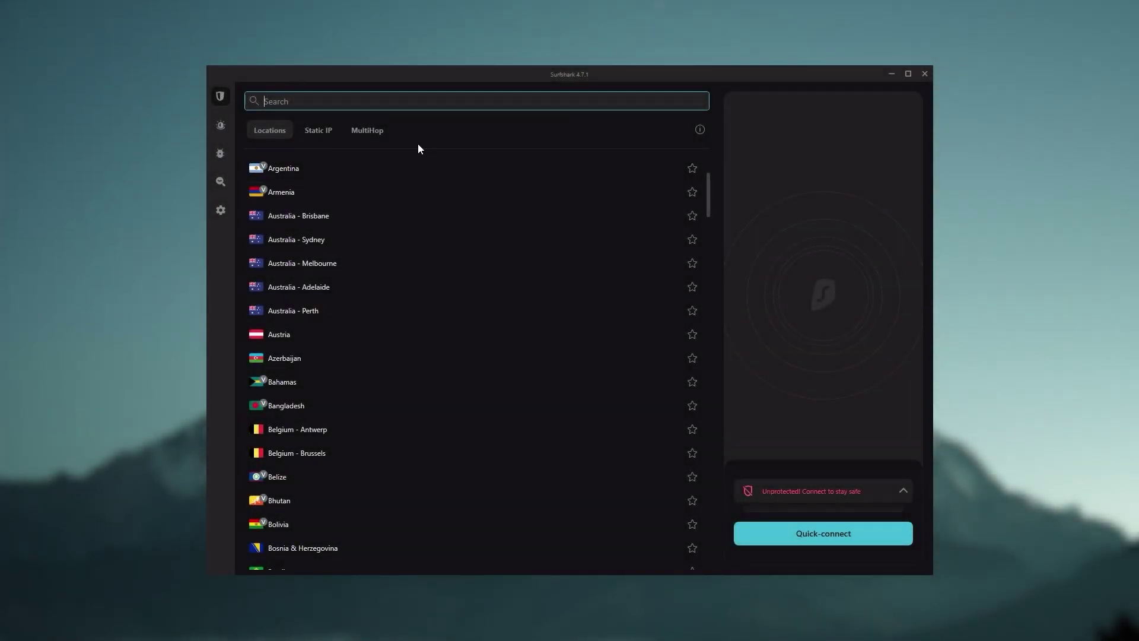
# Scroll down through Surfshark's Locations server list
pyautogui.moveTo(219, 214)
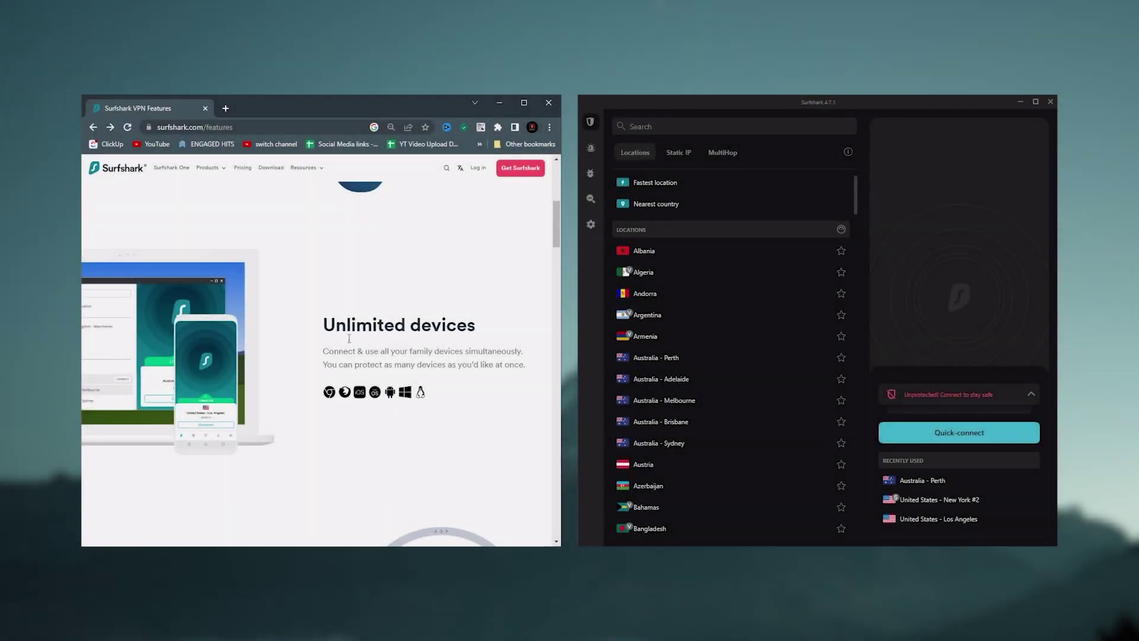
pyautogui.scroll(-1, 389, 315)
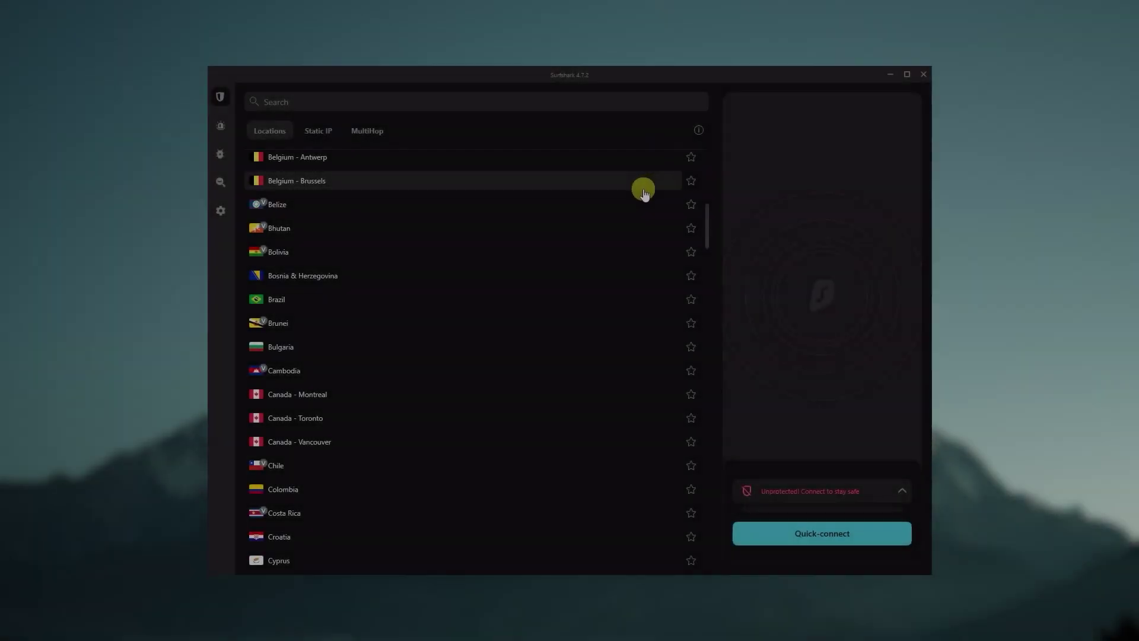
pyautogui.scroll(-2, 530, 205)
pyautogui.scroll(-4, 306, 257)
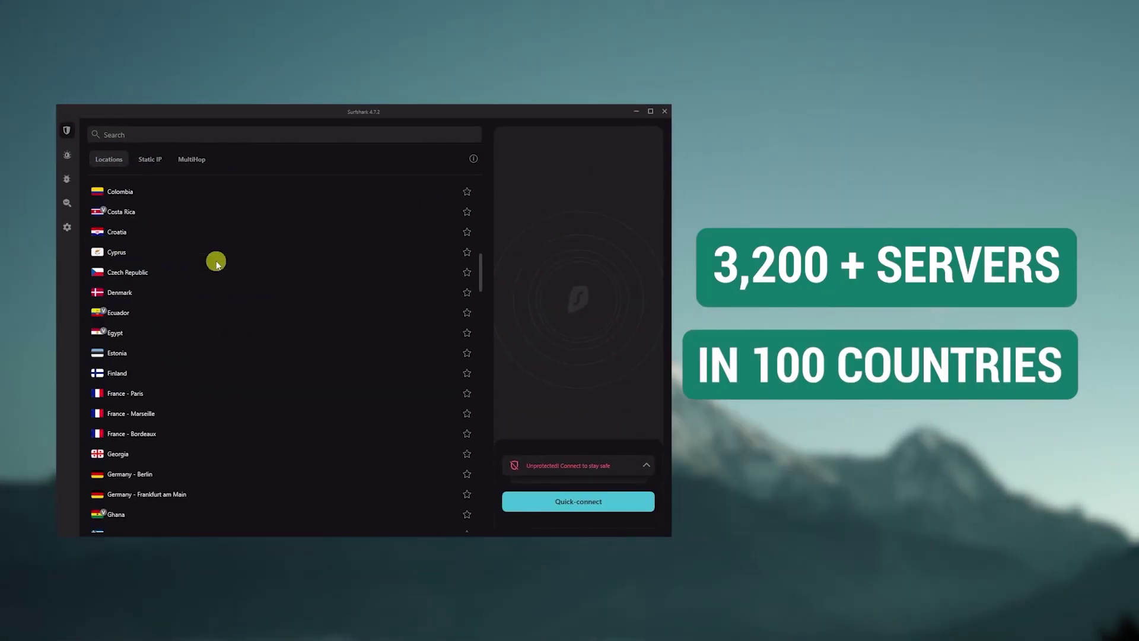
pyautogui.scroll(-10, 217, 266)
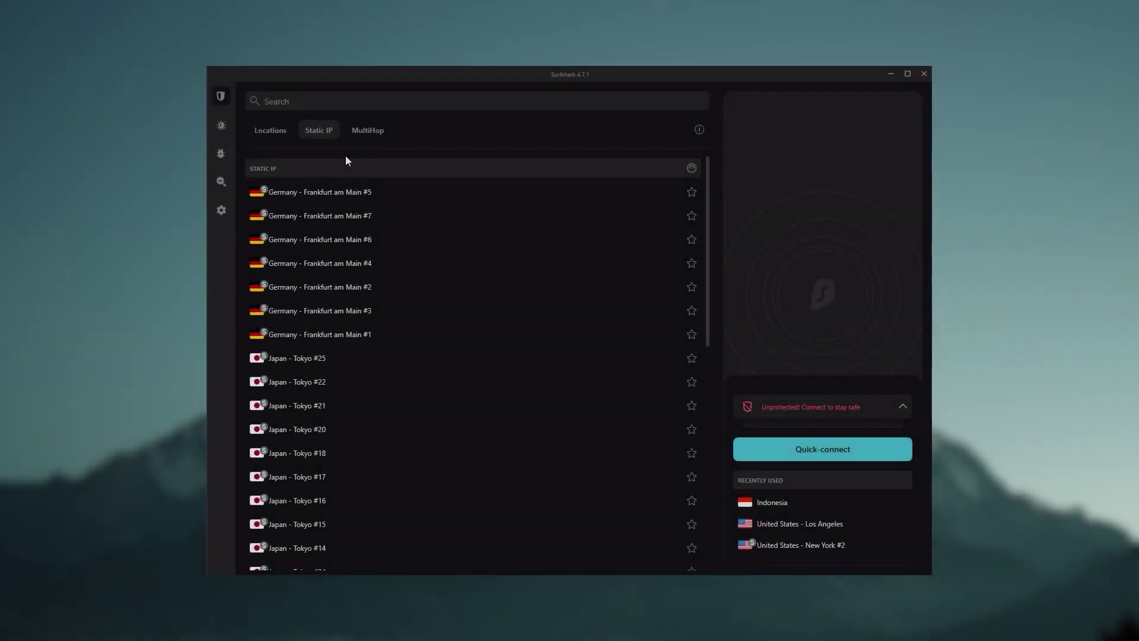
# Switch Surfshark to its MultiHop server list
pyautogui.click(296, 558)
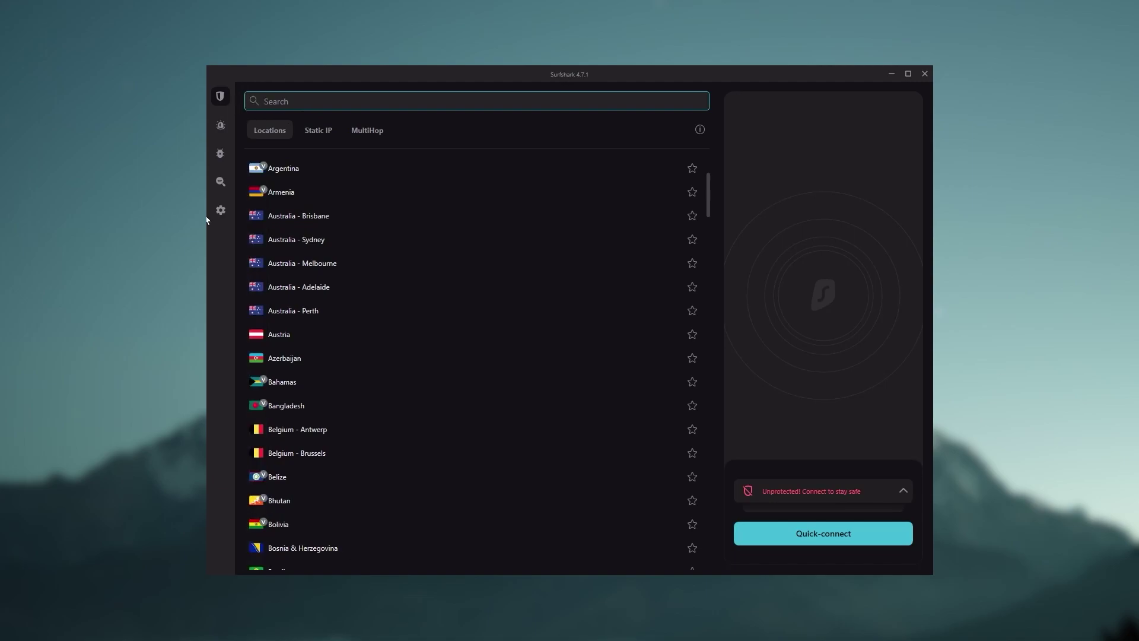
pyautogui.moveTo(233, 179)
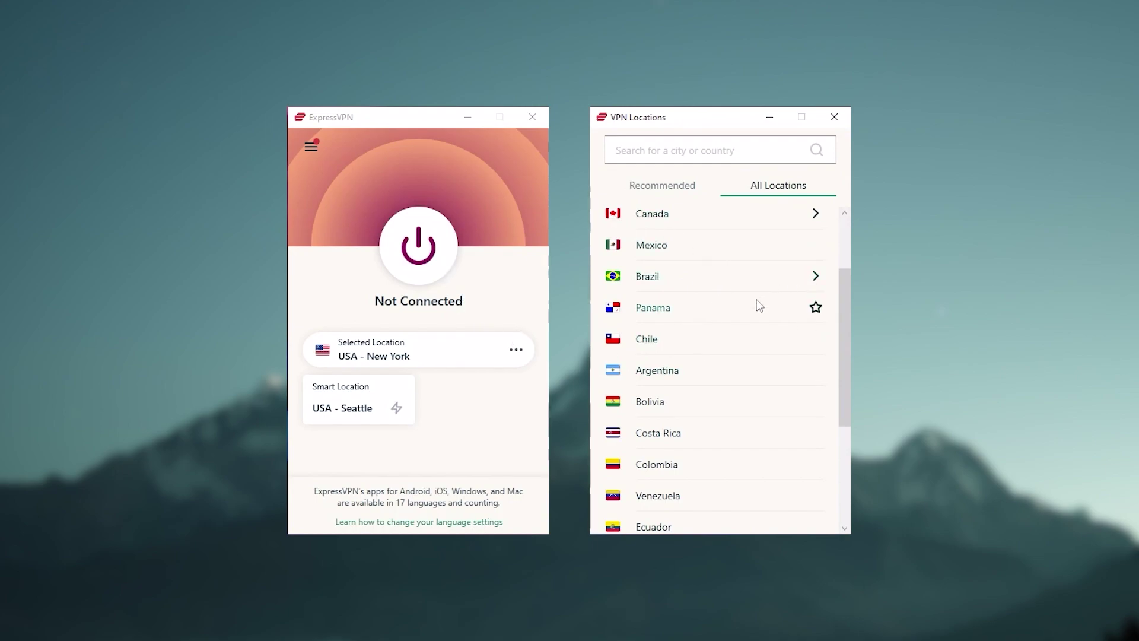
# Scroll ExpressVPN's All Locations and expand Europe to list Spain, France and Italy
pyautogui.scroll(-2, 745, 332)
pyautogui.scroll(5, 743, 346)
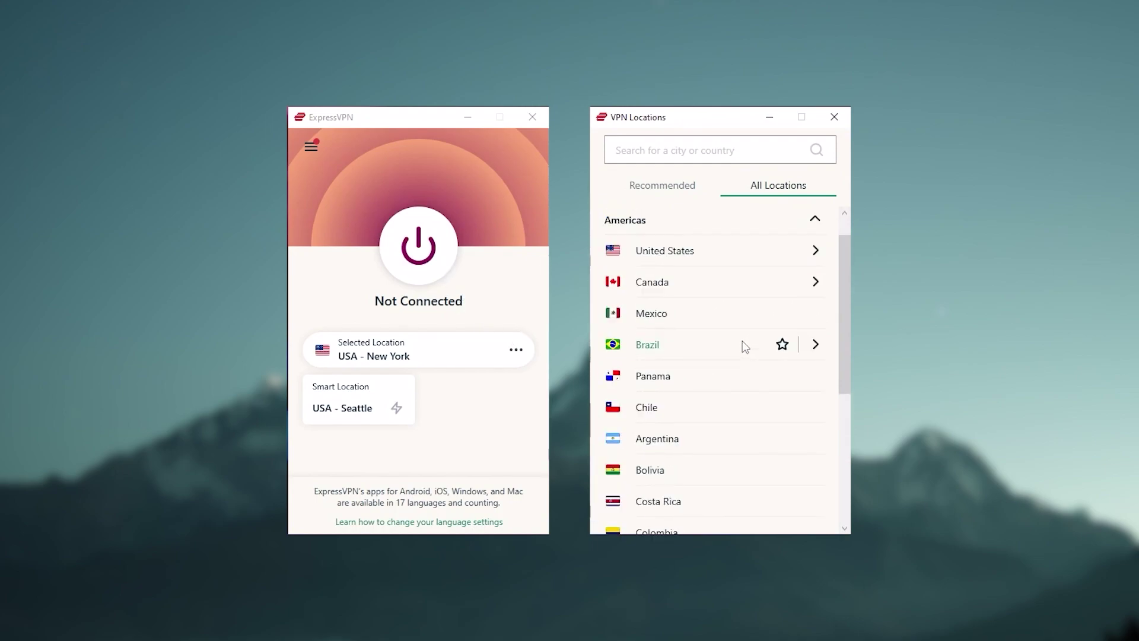
pyautogui.scroll(-8, 745, 346)
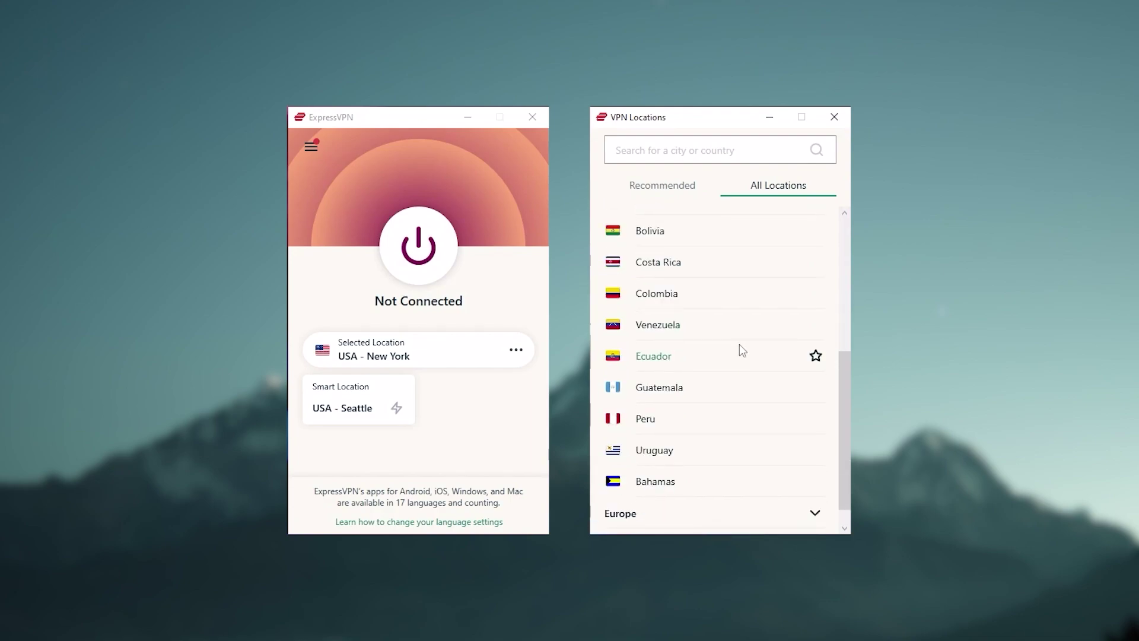
pyautogui.scroll(-1, 740, 346)
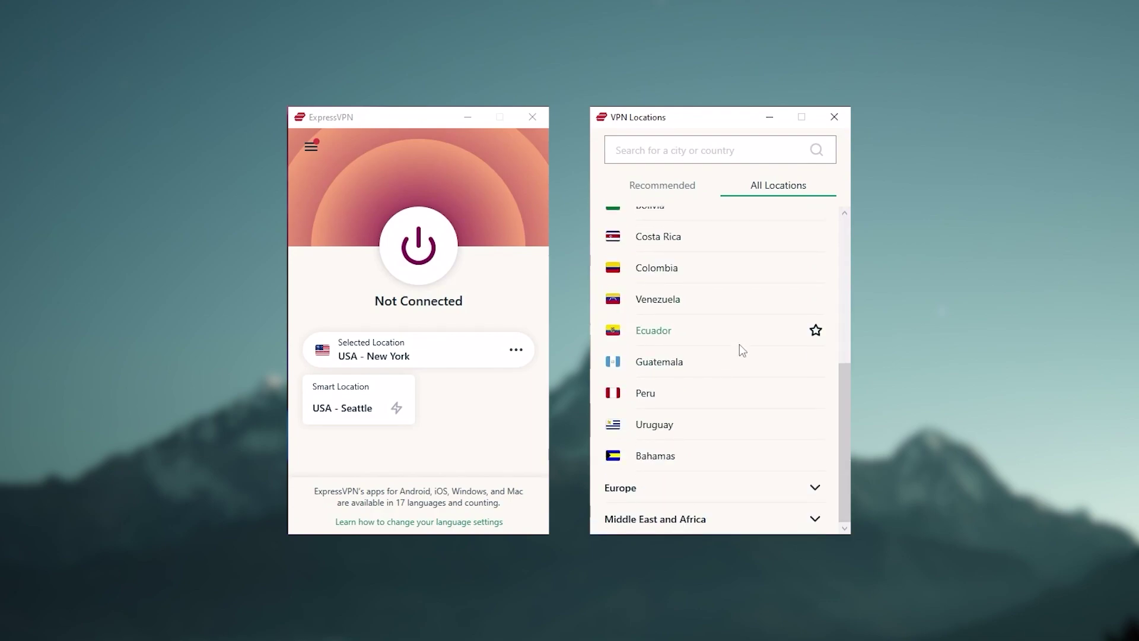
pyautogui.click(815, 488)
pyautogui.scroll(-4, 733, 353)
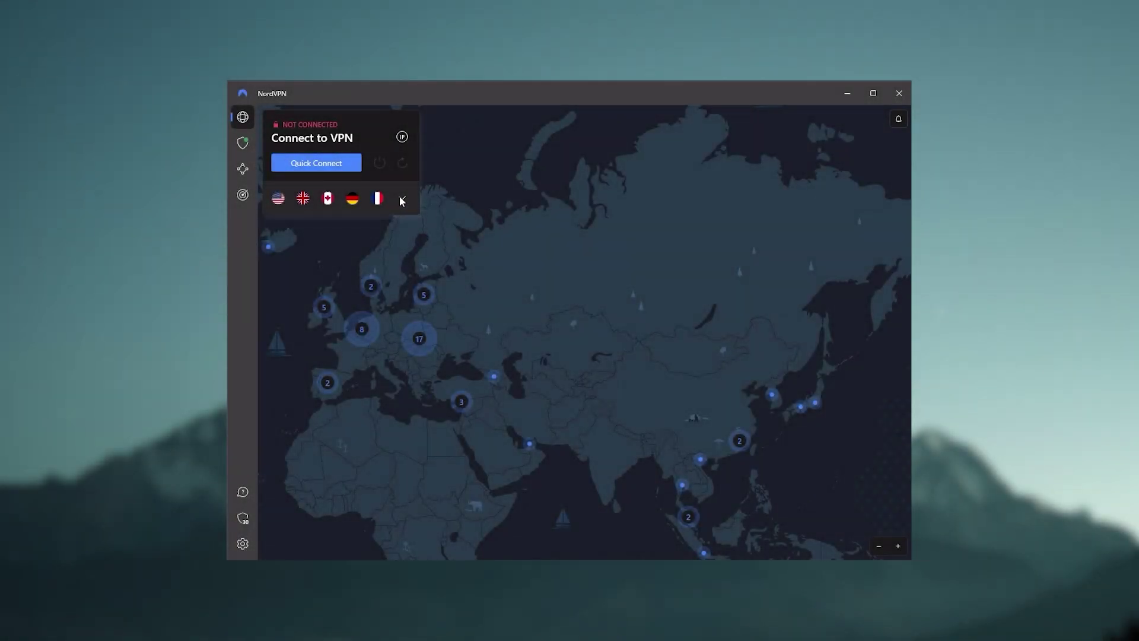
# Open and close NordVPN's server list, then pan the map from Europe to East Asia and Australia
pyautogui.click(401, 200)
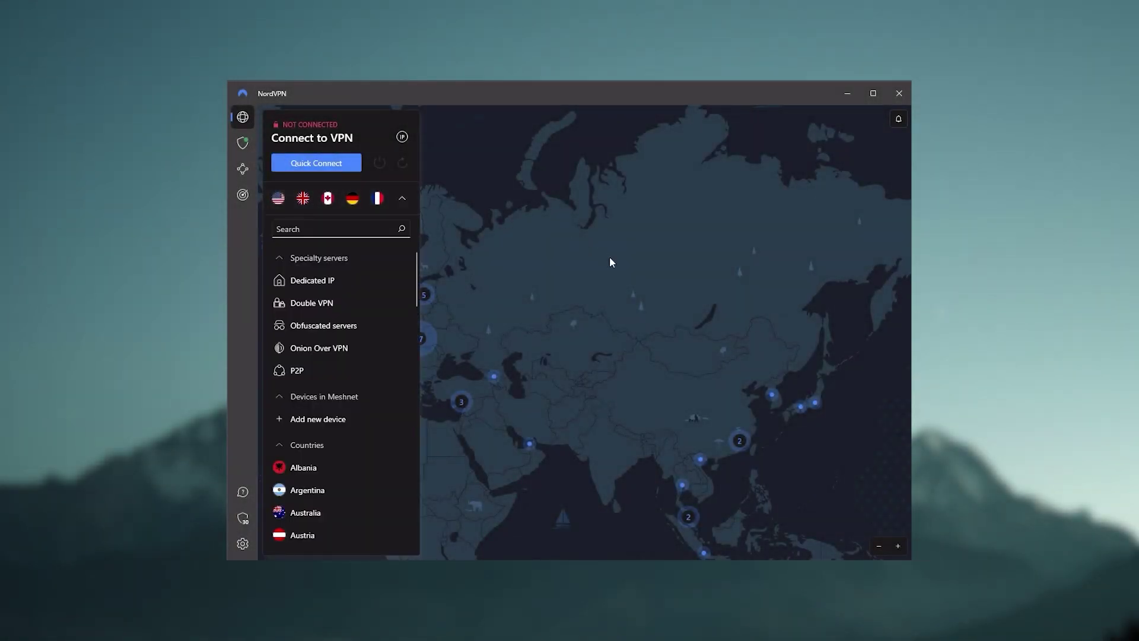
pyautogui.click(410, 197)
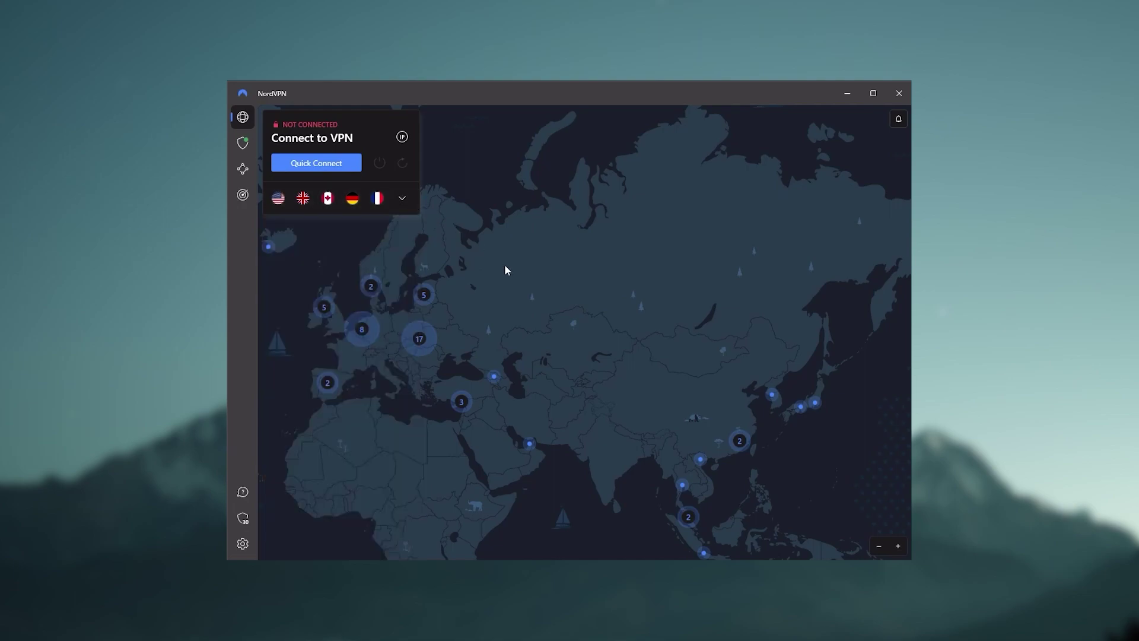
pyautogui.moveTo(475, 331); pyautogui.dragTo(722, 404)
pyautogui.moveTo(709, 285); pyautogui.dragTo(792, 404)
pyautogui.moveTo(396, 330); pyautogui.dragTo(499, 341)
pyautogui.moveTo(712, 323); pyautogui.dragTo(411, 330)
pyautogui.moveTo(640, 407); pyautogui.dragTo(613, 209)
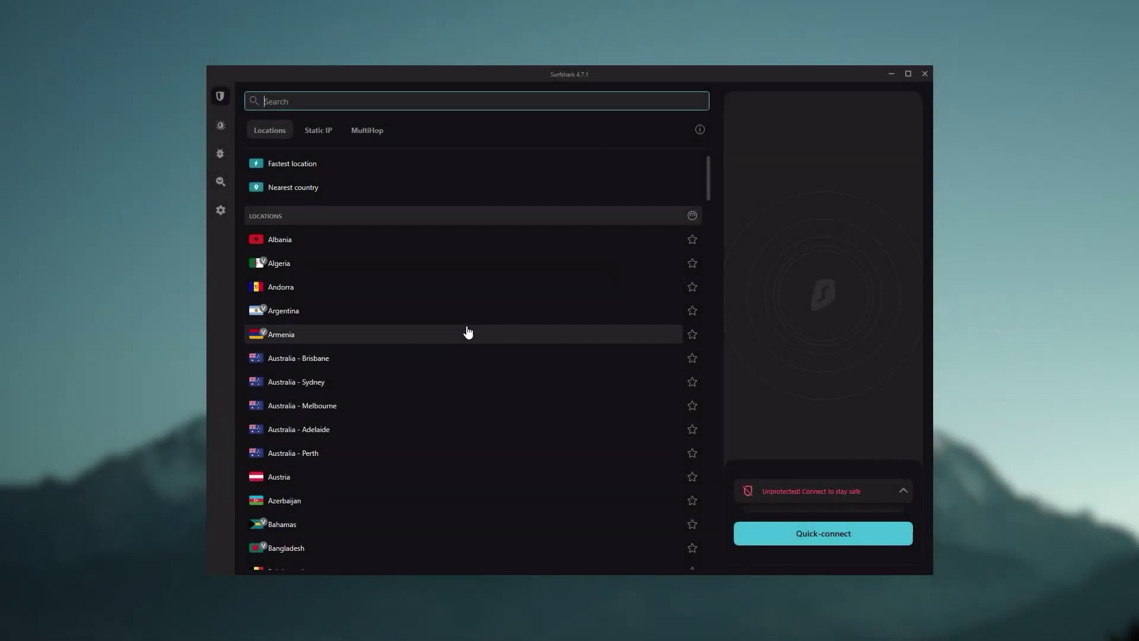
pyautogui.scroll(-5, 465, 331)
pyautogui.scroll(3, 427, 238)
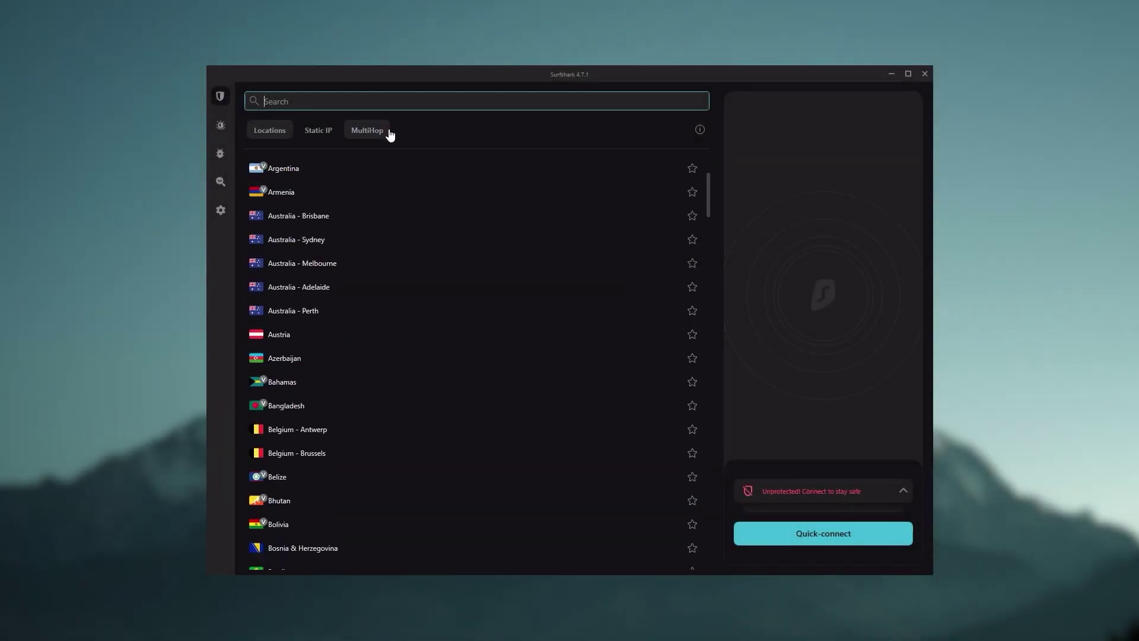
pyautogui.click(221, 125)
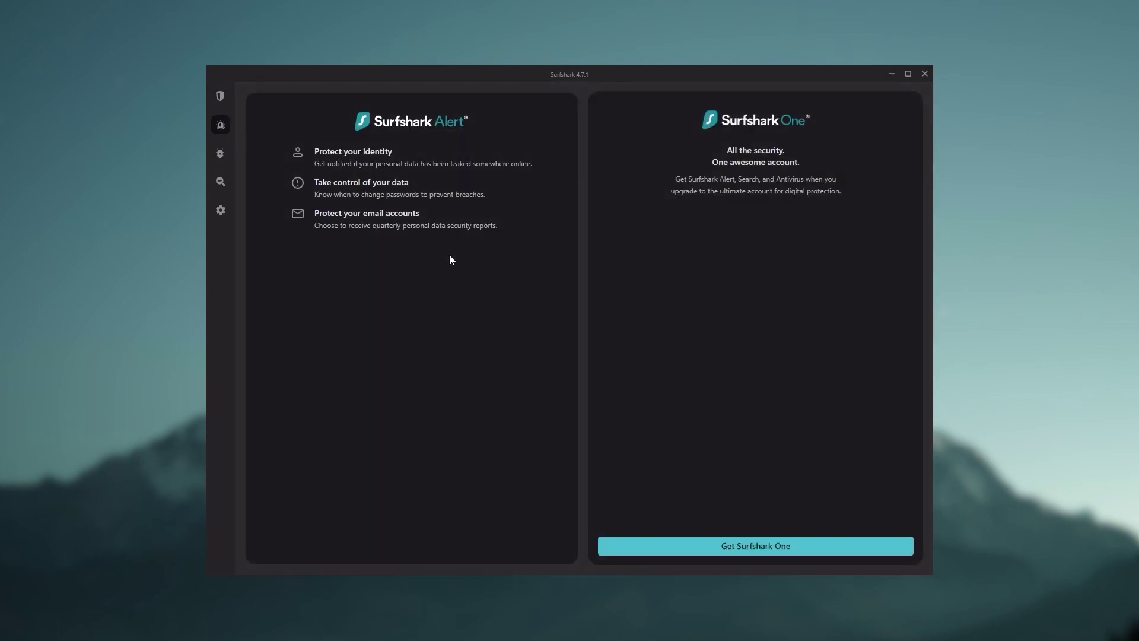
pyautogui.click(220, 101)
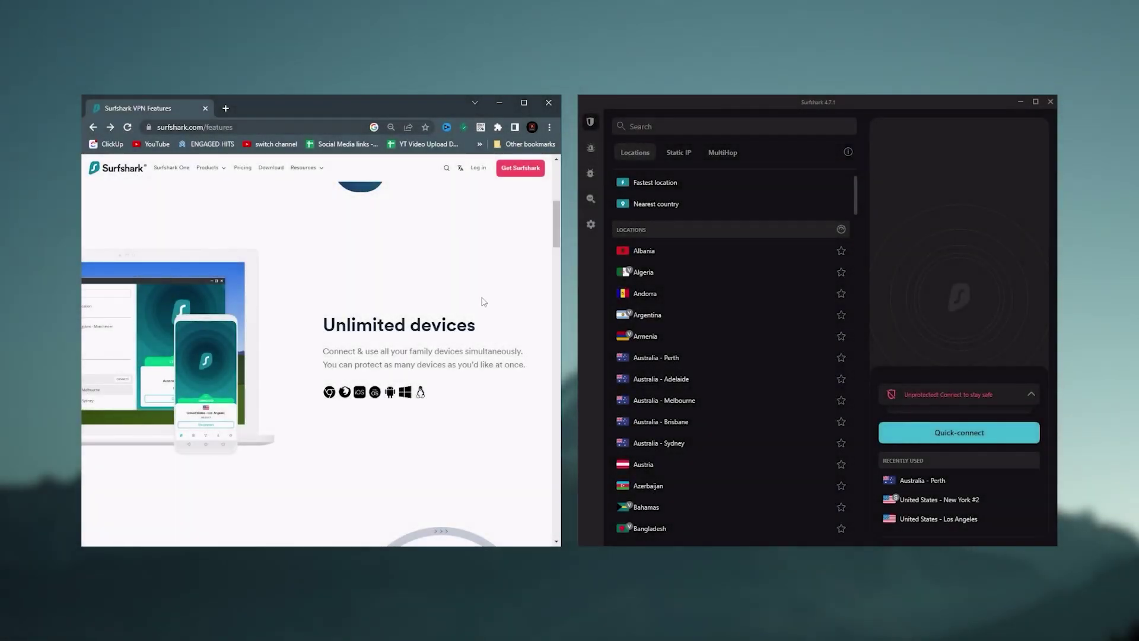
# Scroll down Surfshark's features page in Chrome toward the Chrome VPN extension download
pyautogui.scroll(-1, 389, 315)
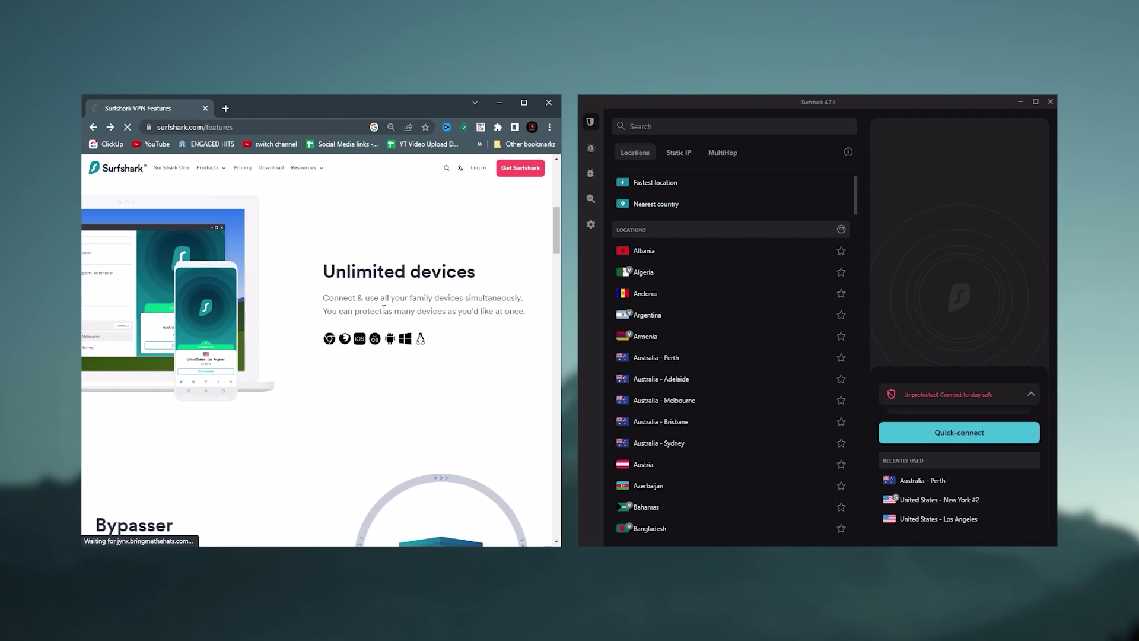
pyautogui.scroll(-3, 384, 310)
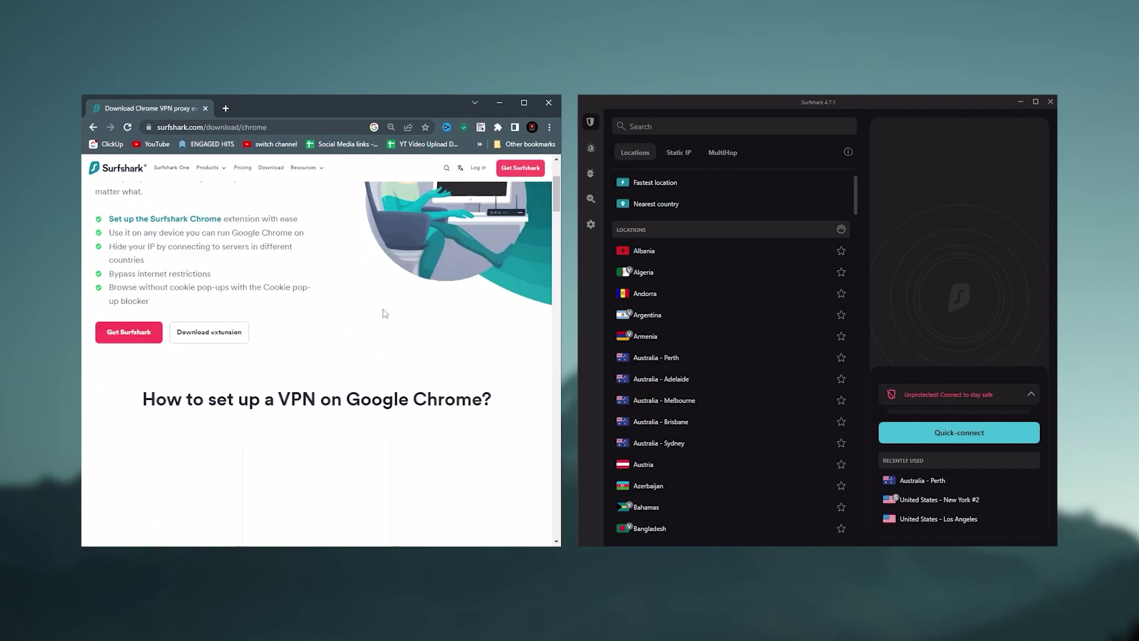